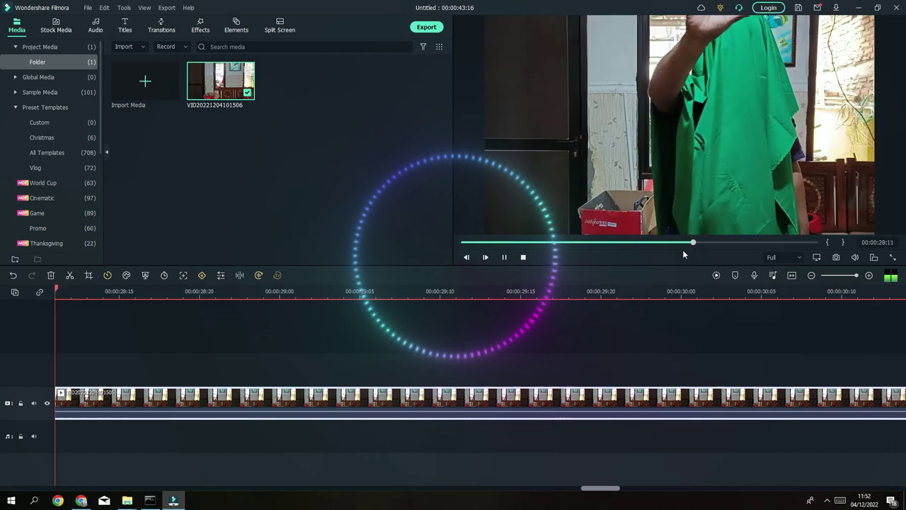
# Split the video clip at 00:00:22:00, just before the man enters the frame.
pyautogui.click(505, 257)
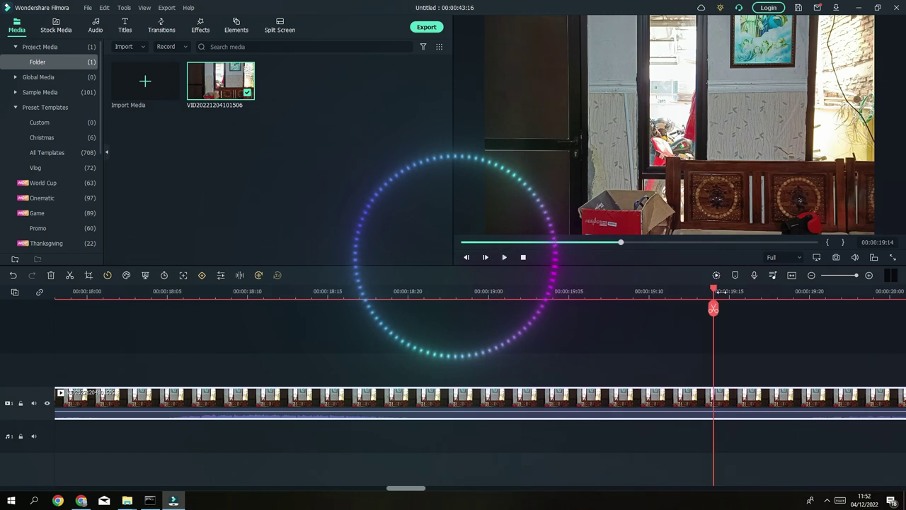
pyautogui.moveTo(623, 242)
pyautogui.mouseDown()
pyautogui.moveTo(655, 246)
pyautogui.moveTo(639, 245)
pyautogui.mouseUp()
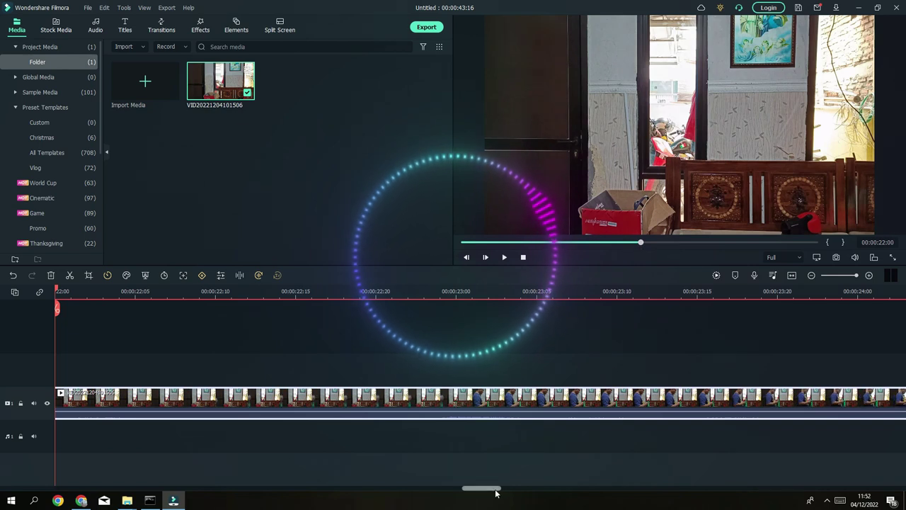
pyautogui.moveTo(495, 491); pyautogui.dragTo(474, 479)
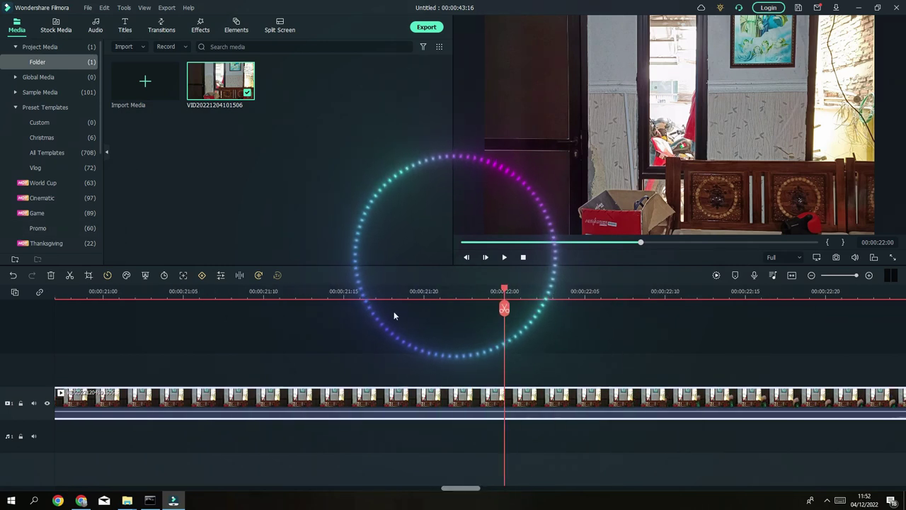
pyautogui.click(504, 309)
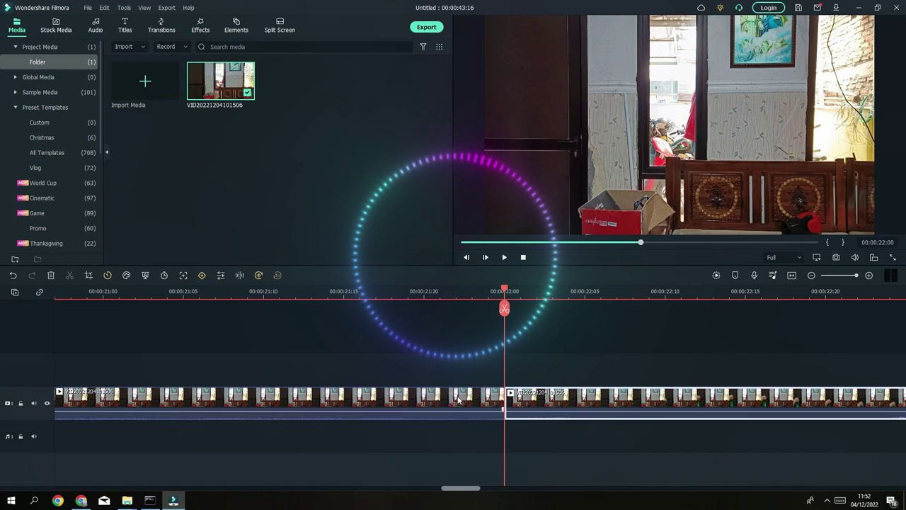
# Play the first part of the split clip from the start to check the empty-room footage.
pyautogui.click(523, 257)
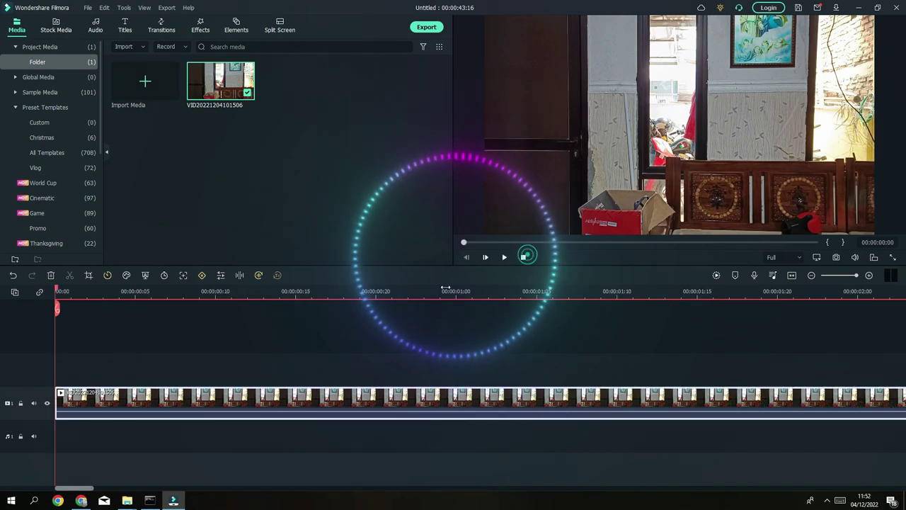
pyautogui.click(504, 257)
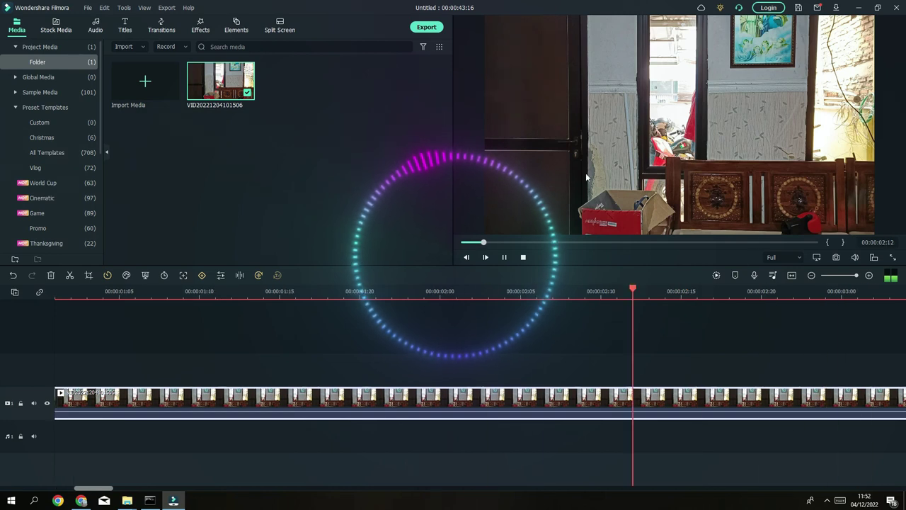
pyautogui.click(502, 258)
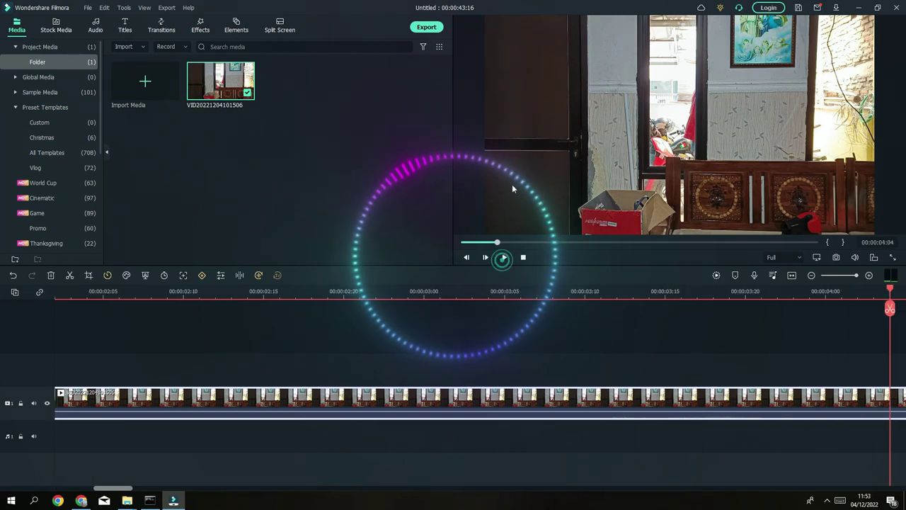
# Move the second part of the split clip onto video track 2, aligned with the start of the timeline.
pyautogui.click(854, 276)
pyautogui.moveTo(855, 275); pyautogui.dragTo(849, 275)
pyautogui.moveTo(231, 490); pyautogui.dragTo(536, 431)
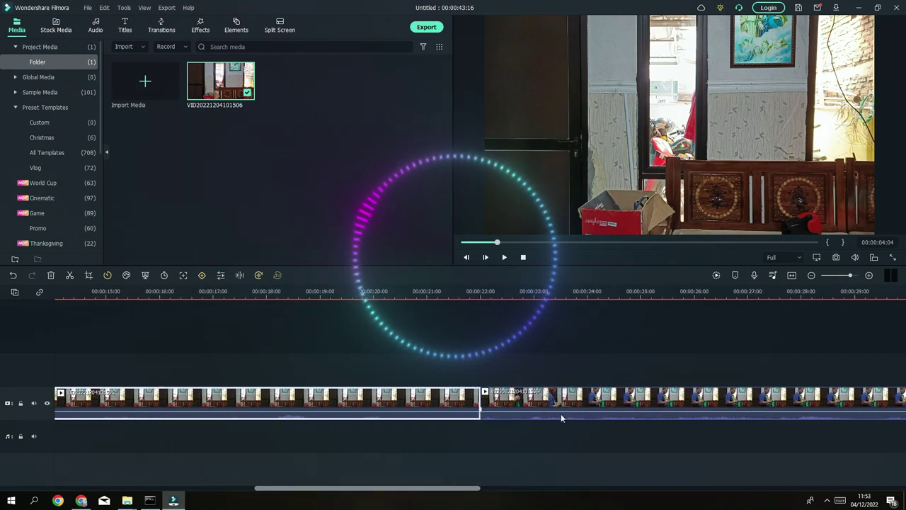
pyautogui.click(558, 413)
pyautogui.moveTo(524, 400); pyautogui.dragTo(99, 365)
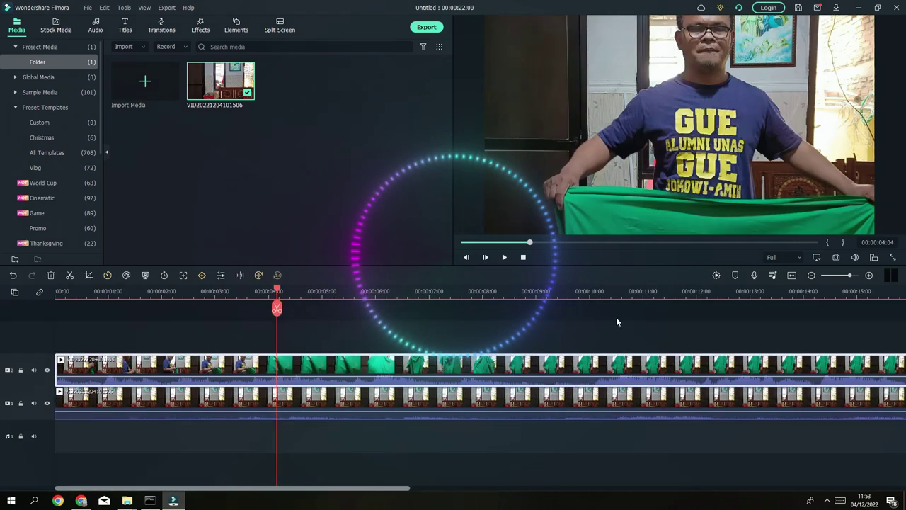
# Play the two stacked clips from the start to check their overlap.
pyautogui.click(517, 258)
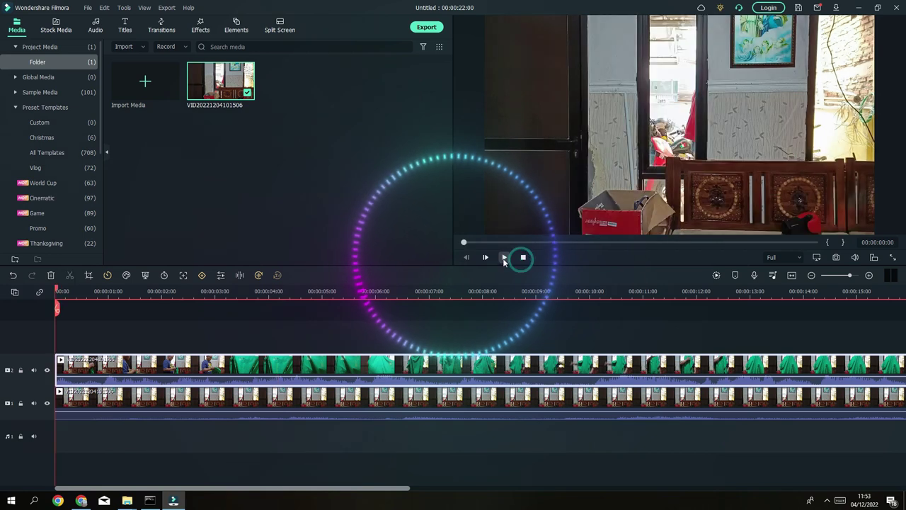
pyautogui.click(503, 258)
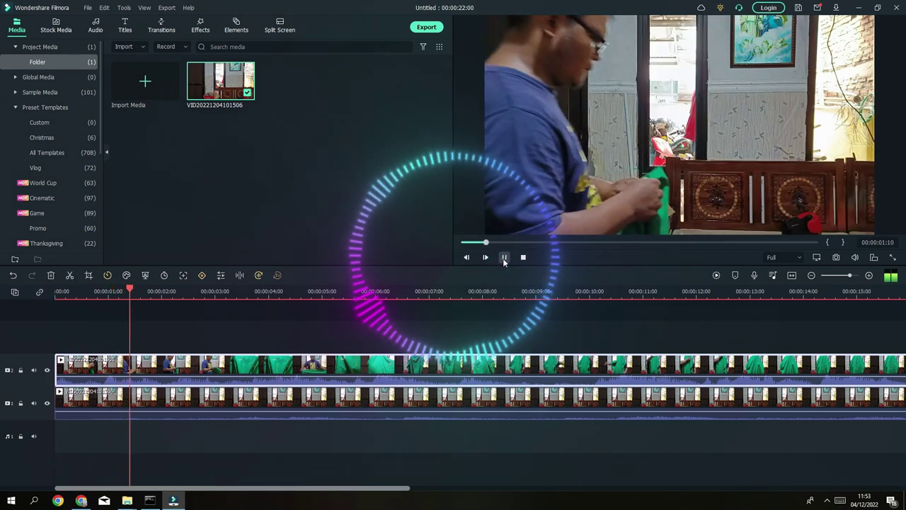
pyautogui.click(504, 258)
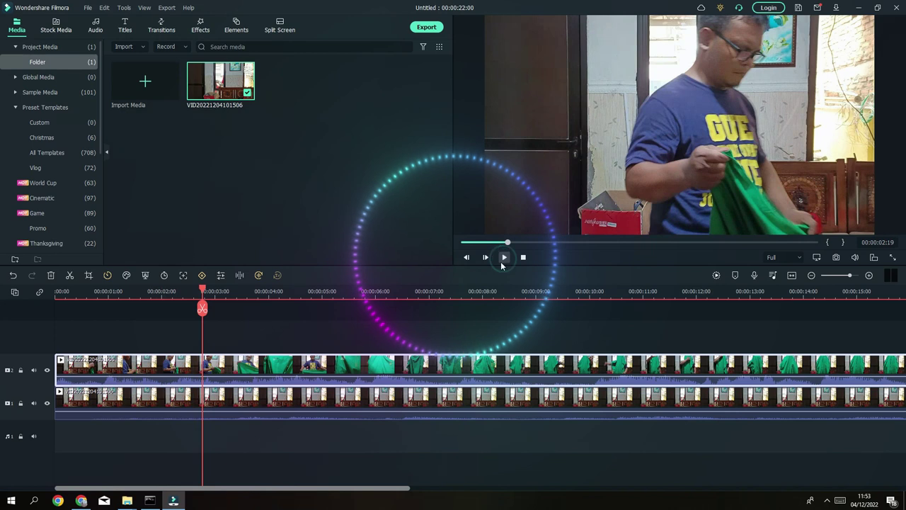
# Enable Chroma Key on the track 2 clip and set its Offset to 41.
pyautogui.doubleClick(276, 366)
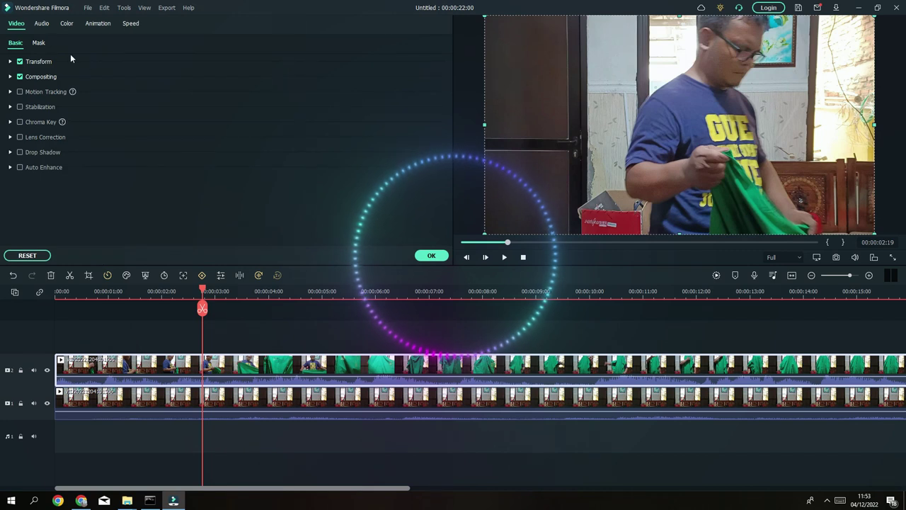
pyautogui.click(11, 121)
pyautogui.click(19, 122)
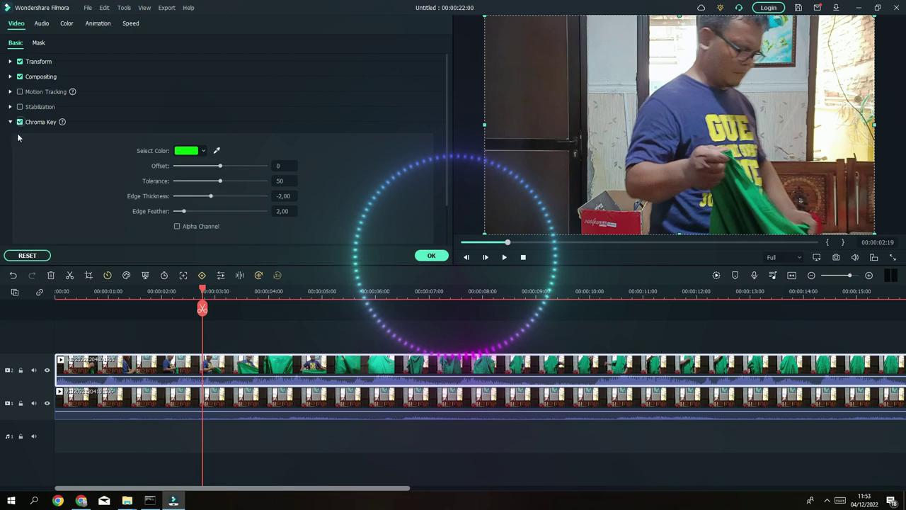
pyautogui.moveTo(203, 297); pyautogui.dragTo(393, 306)
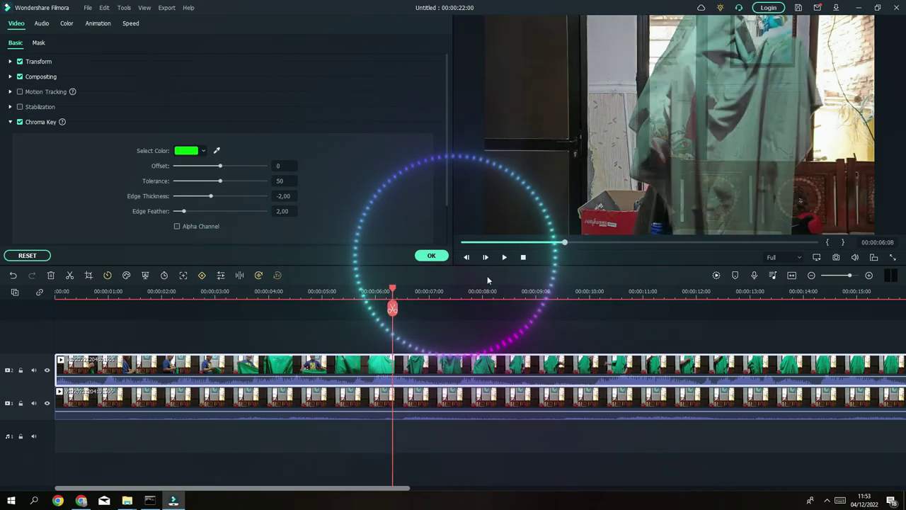
pyautogui.moveTo(220, 169); pyautogui.dragTo(238, 168)
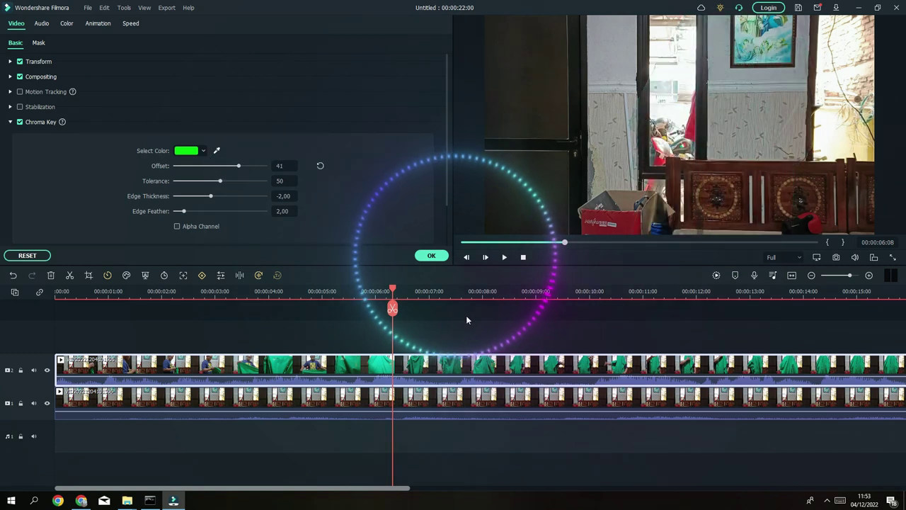
# Play the keyed footage from 00:00:03:21 to check how the green cloth is removed.
pyautogui.moveTo(393, 294); pyautogui.dragTo(259, 292)
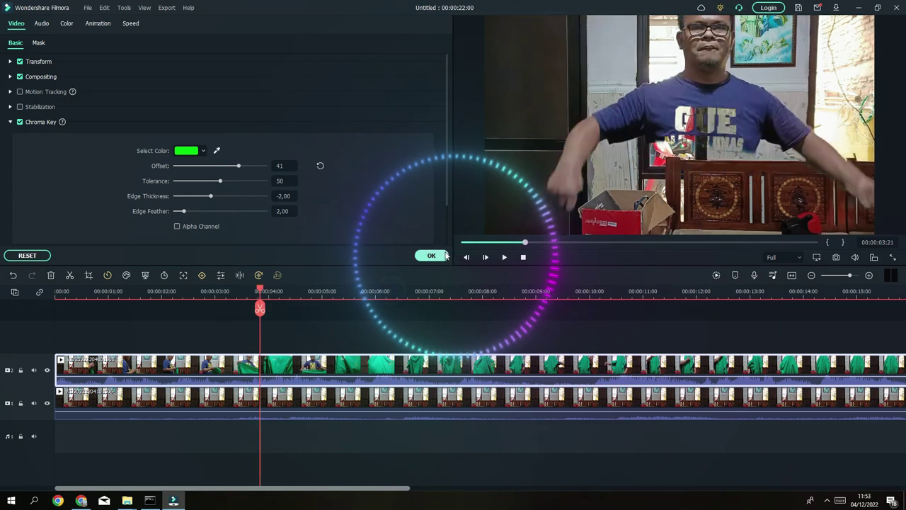
pyautogui.click(503, 258)
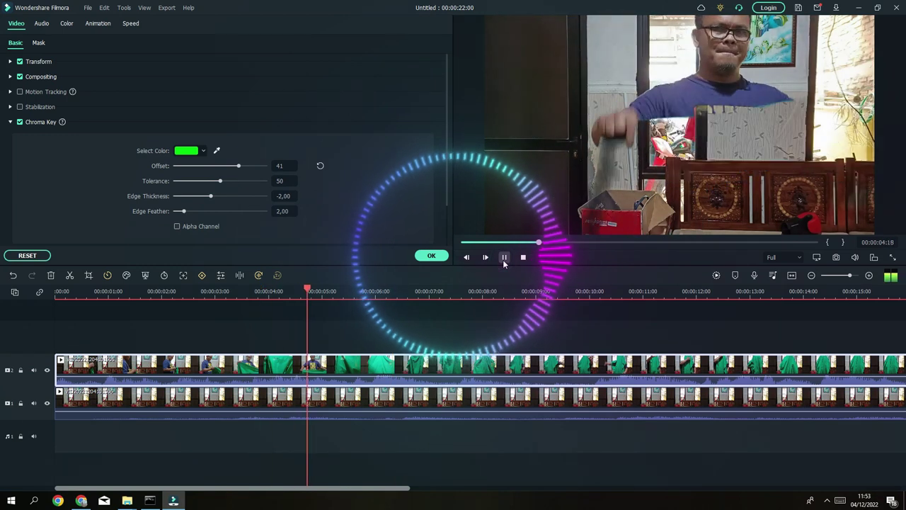
pyautogui.click(504, 258)
# Set the Chroma Key Tolerance to 43 and the Edge Feather to 3.75, checking the result in playback.
pyautogui.moveTo(362, 290); pyautogui.dragTo(182, 305)
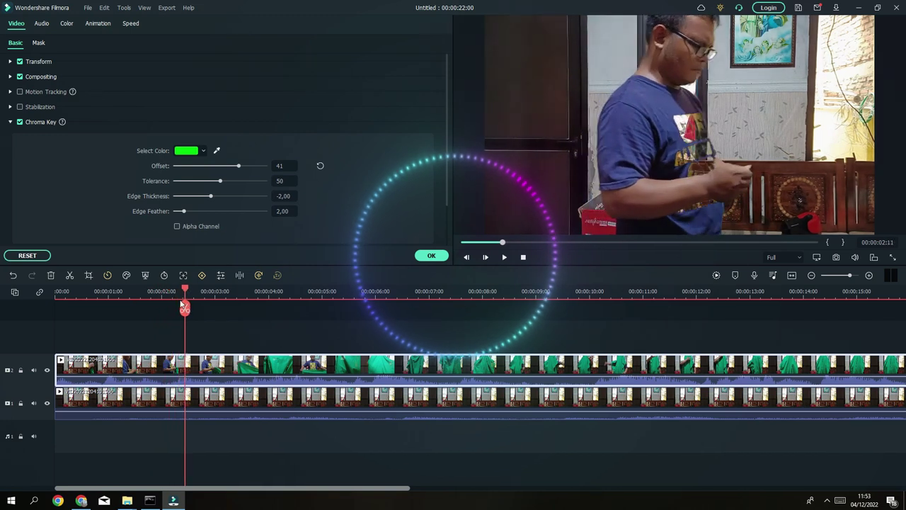
pyautogui.moveTo(220, 182)
pyautogui.mouseDown()
pyautogui.moveTo(206, 181)
pyautogui.moveTo(214, 187)
pyautogui.mouseUp()
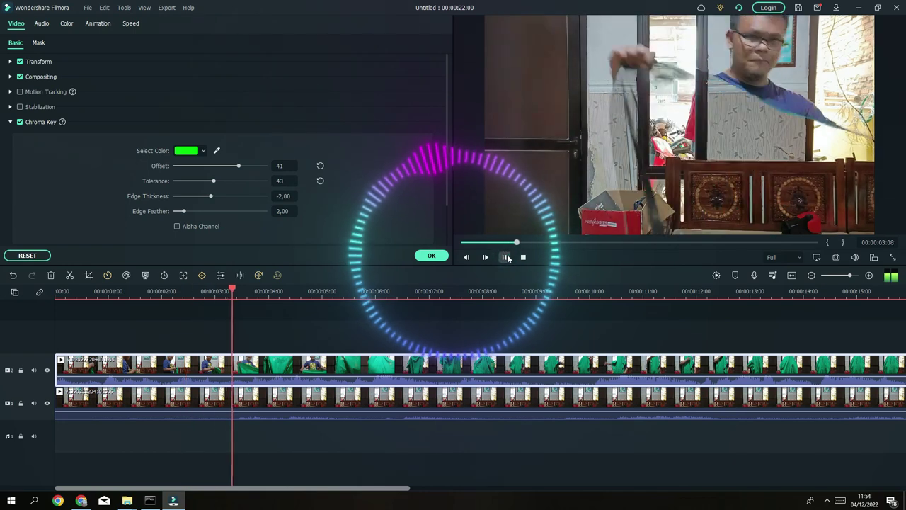
pyautogui.click(507, 259)
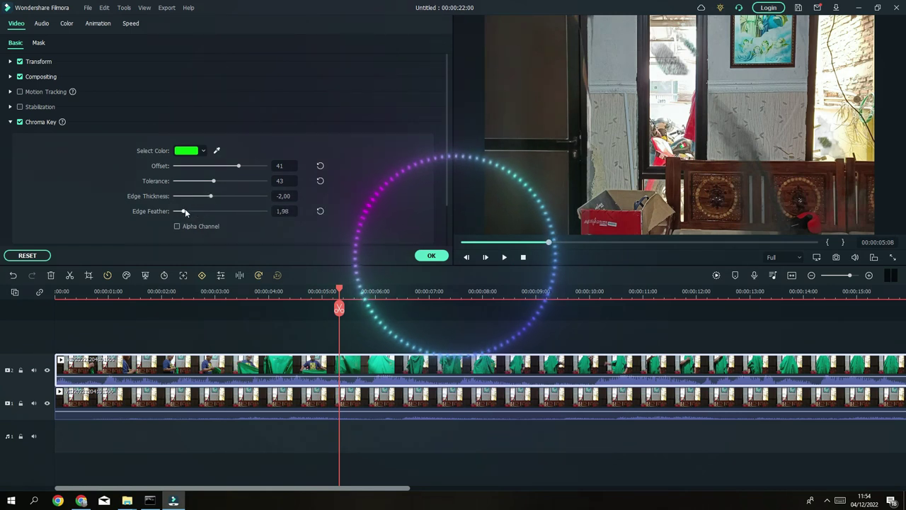
pyautogui.moveTo(341, 291); pyautogui.dragTo(249, 282)
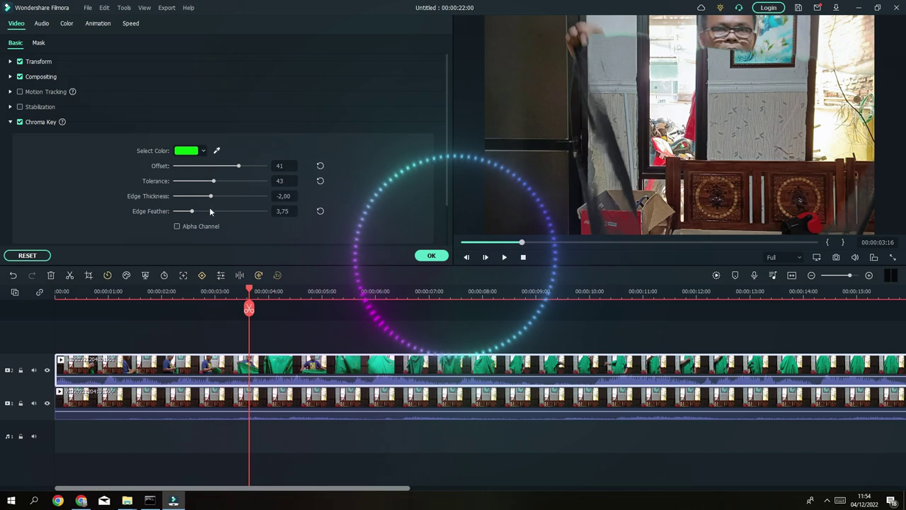
# Sample the green cloth in the preview as the Chroma Key colour and play the footage to check it.
pyautogui.click(216, 151)
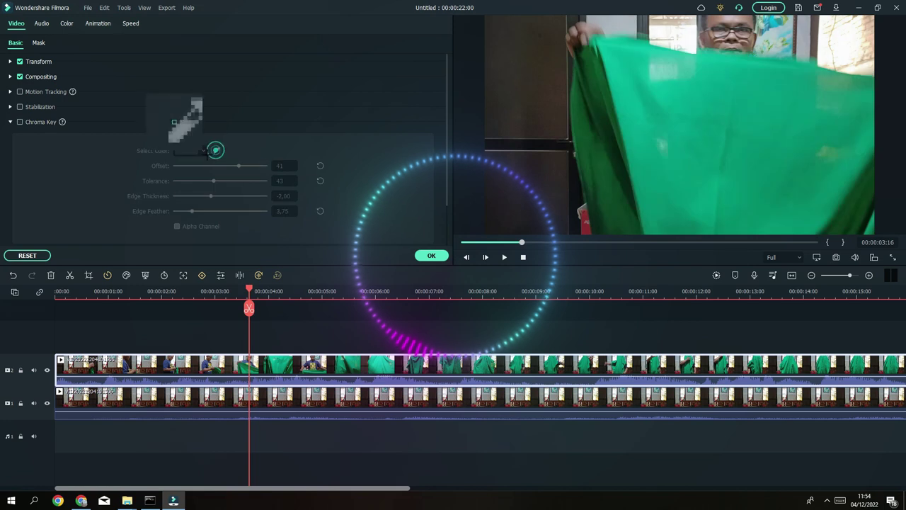
pyautogui.click(756, 138)
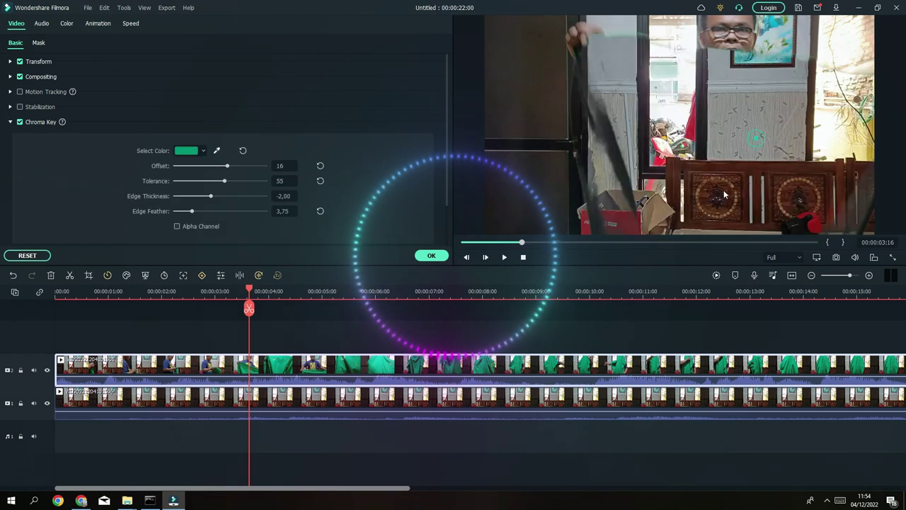
pyautogui.click(505, 258)
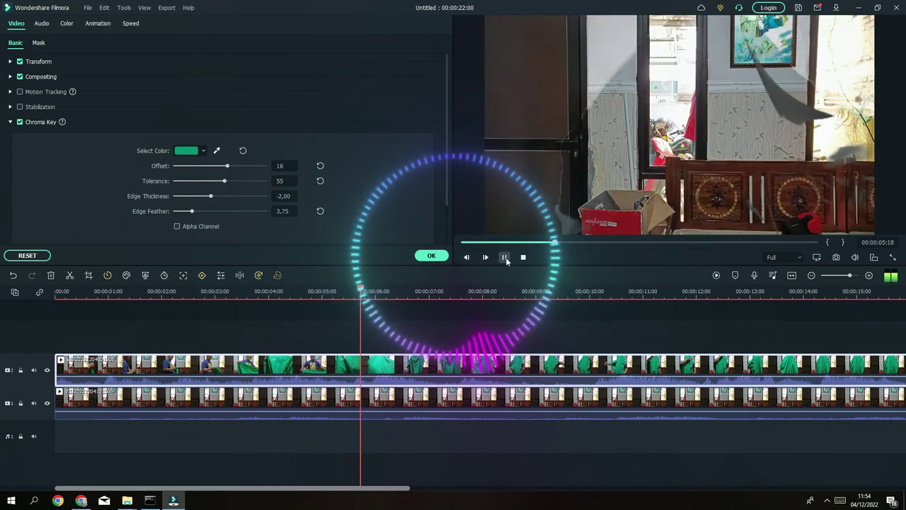
pyautogui.click(505, 258)
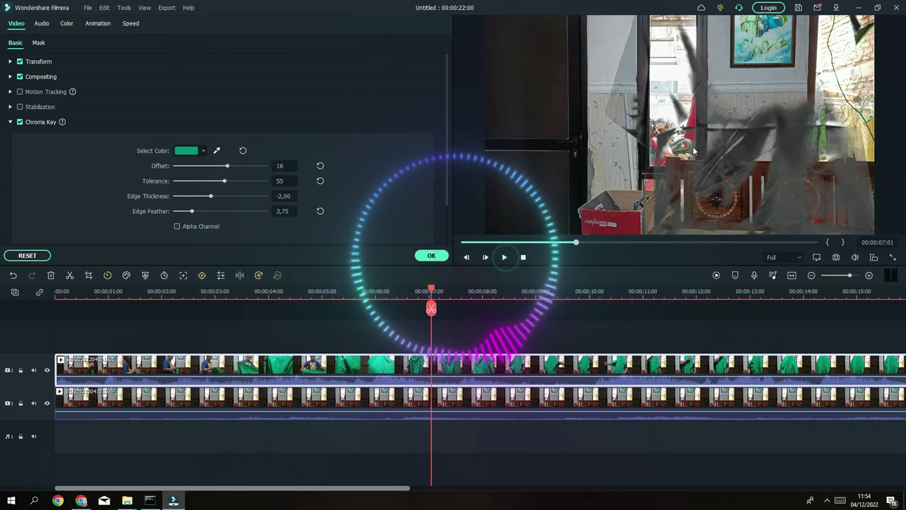
# Set the Chroma Key Offset to 65 and the Tolerance to 49.
pyautogui.moveTo(233, 168); pyautogui.dragTo(249, 171)
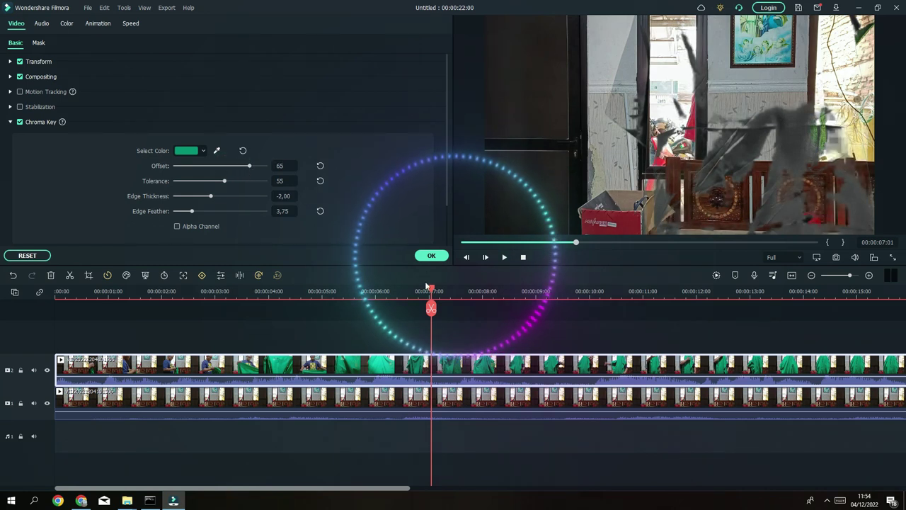
pyautogui.moveTo(432, 290); pyautogui.dragTo(364, 337)
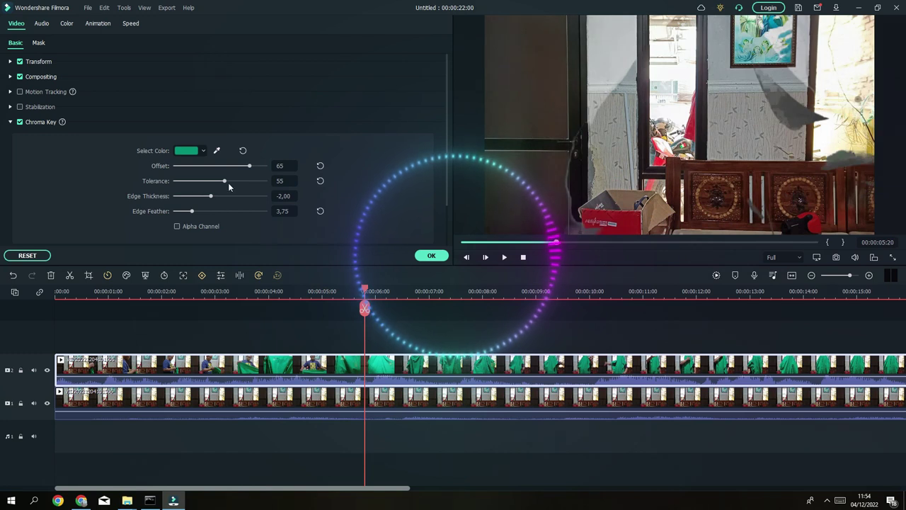
pyautogui.moveTo(226, 183); pyautogui.dragTo(220, 181)
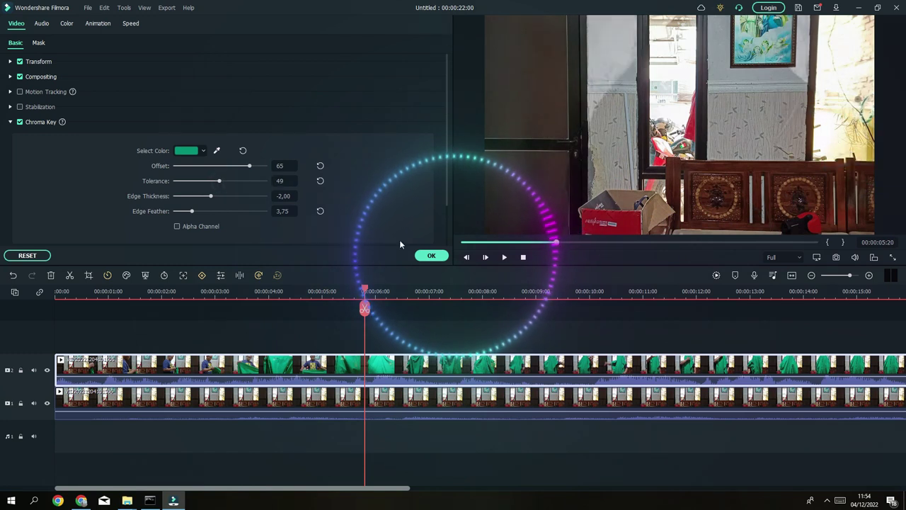
# Lower the Chroma Key Tolerance to 43 so the man's shirt stays solid, and play the footage from 00:00:02:13.
pyautogui.moveTo(368, 291); pyautogui.dragTo(189, 301)
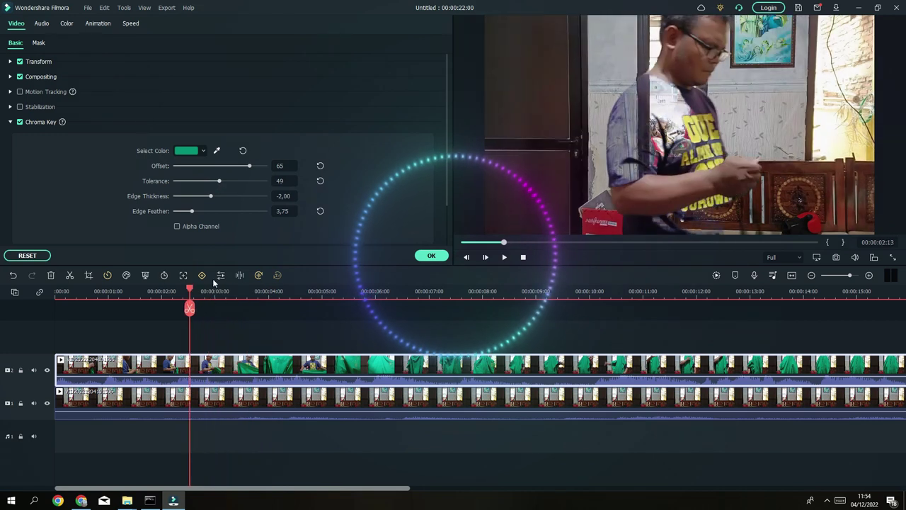
pyautogui.moveTo(220, 182); pyautogui.dragTo(213, 182)
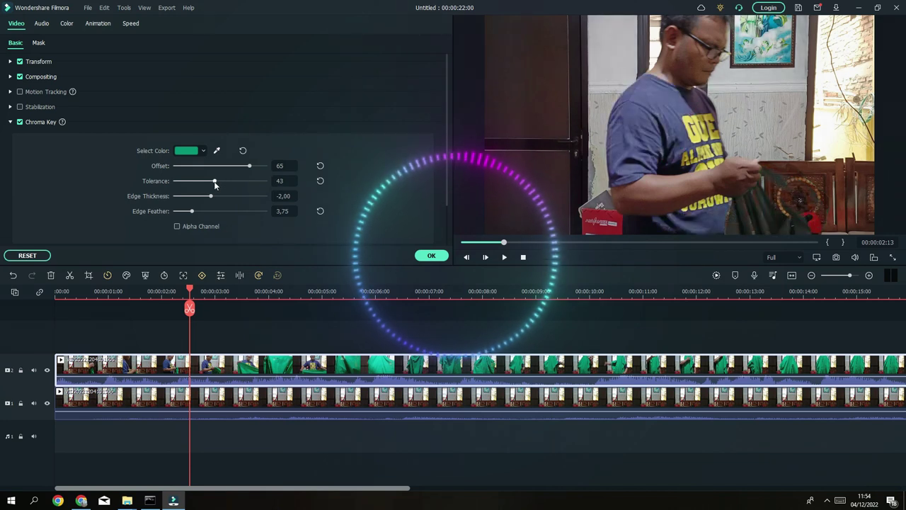
pyautogui.click(505, 257)
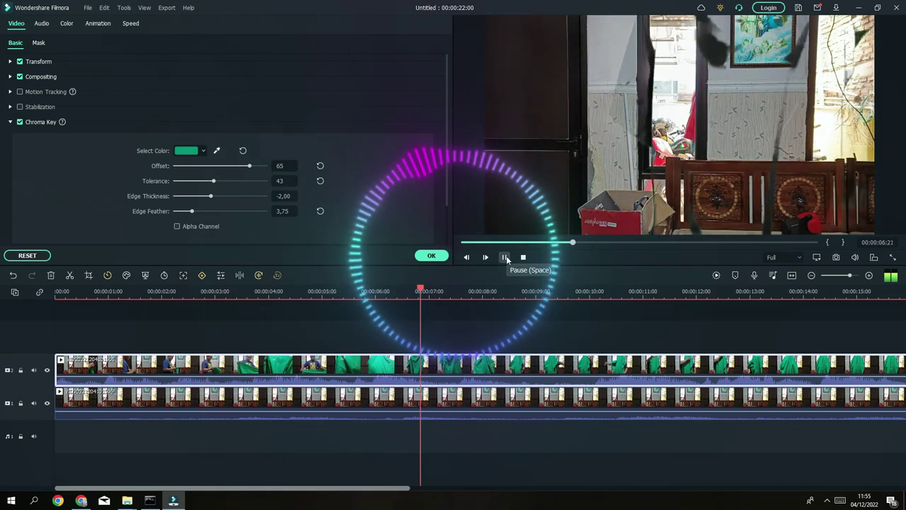
pyautogui.click(504, 257)
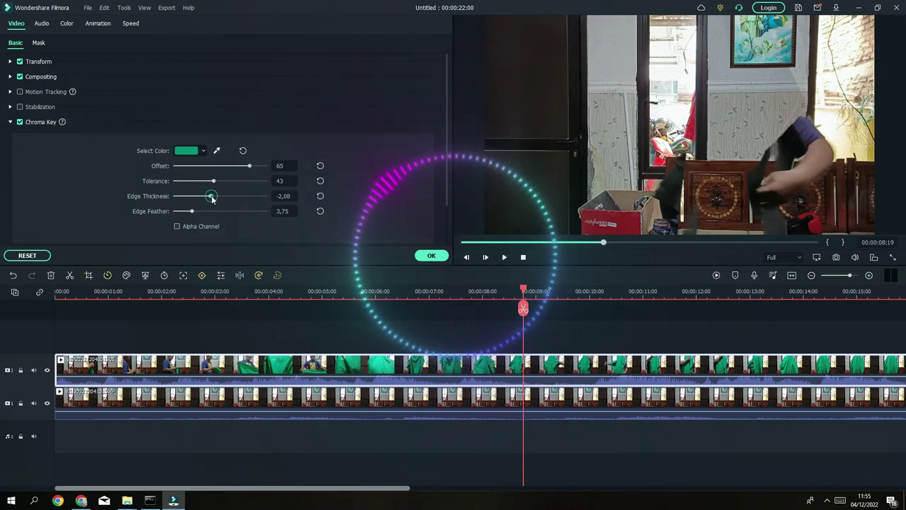
# Set the Chroma Key Edge Thickness to 2.71 and replay the keyed footage from an earlier frame.
pyautogui.moveTo(230, 196); pyautogui.dragTo(233, 195)
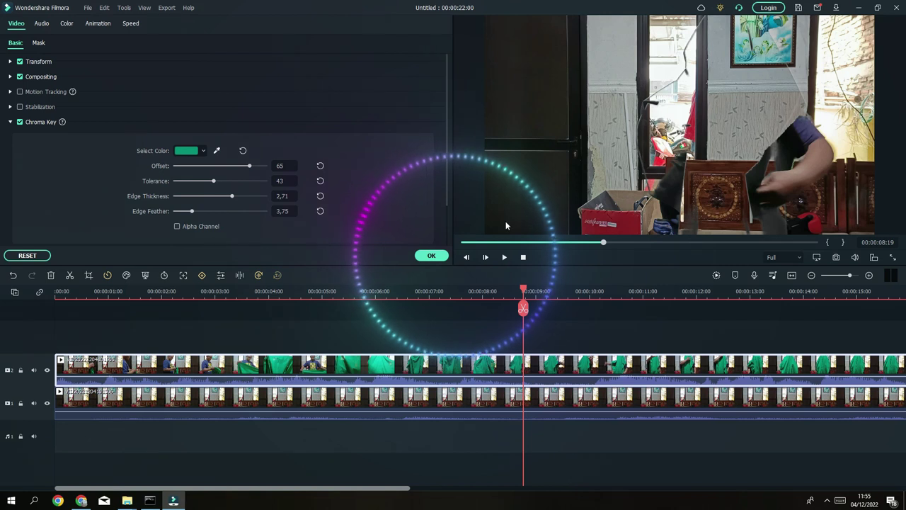
pyautogui.moveTo(523, 293); pyautogui.dragTo(200, 293)
pyautogui.click(502, 257)
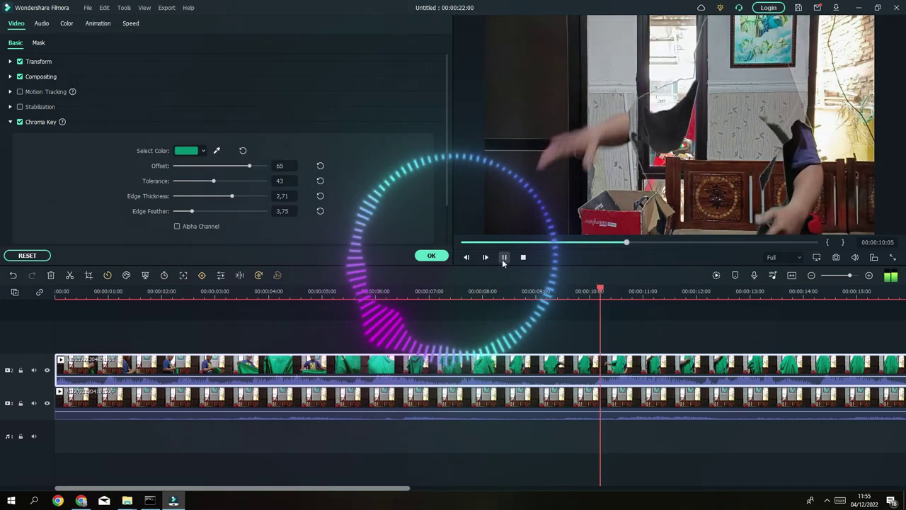
pyautogui.click(503, 259)
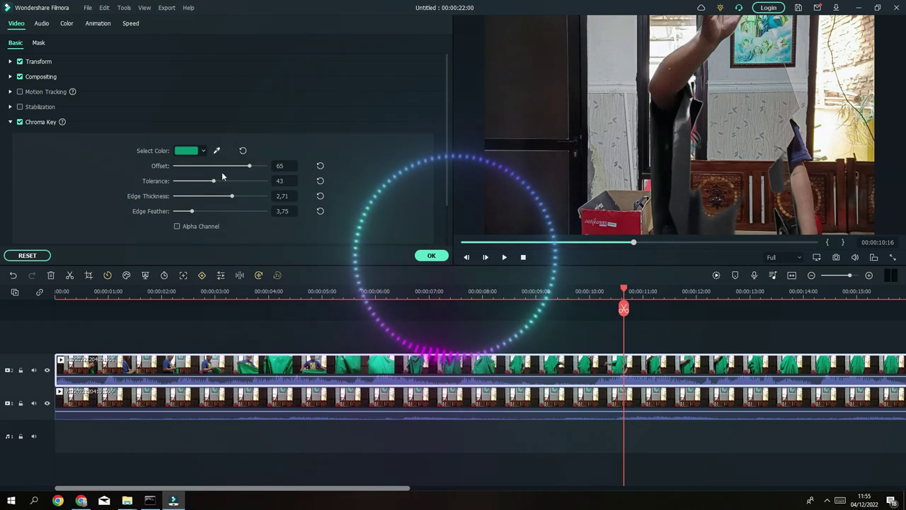
# Inspect the key's alpha channel at 00:00:16:05 and return to the normal view.
pyautogui.moveTo(635, 245); pyautogui.dragTo(724, 246)
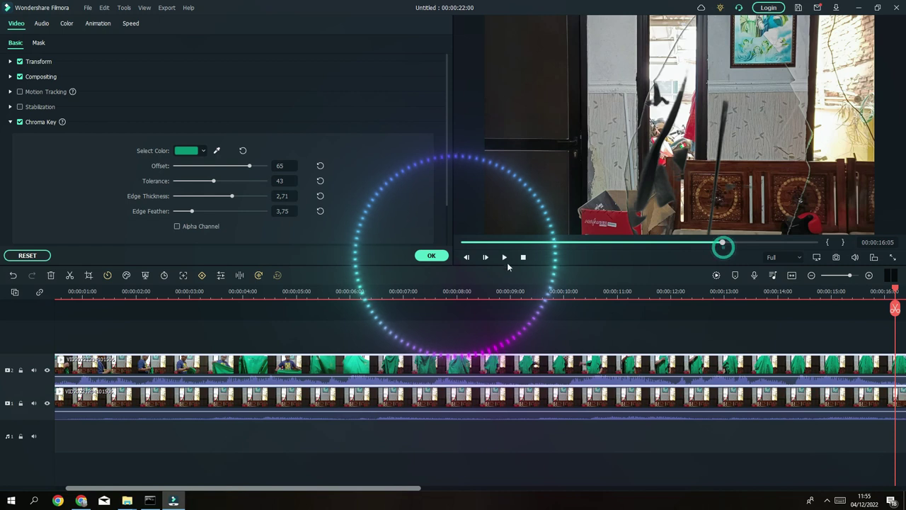
pyautogui.click(177, 227)
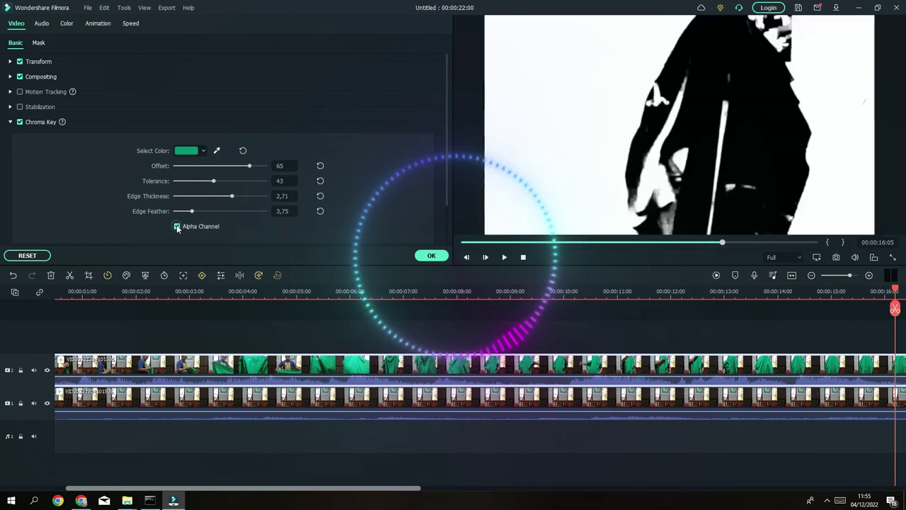
pyautogui.click(177, 227)
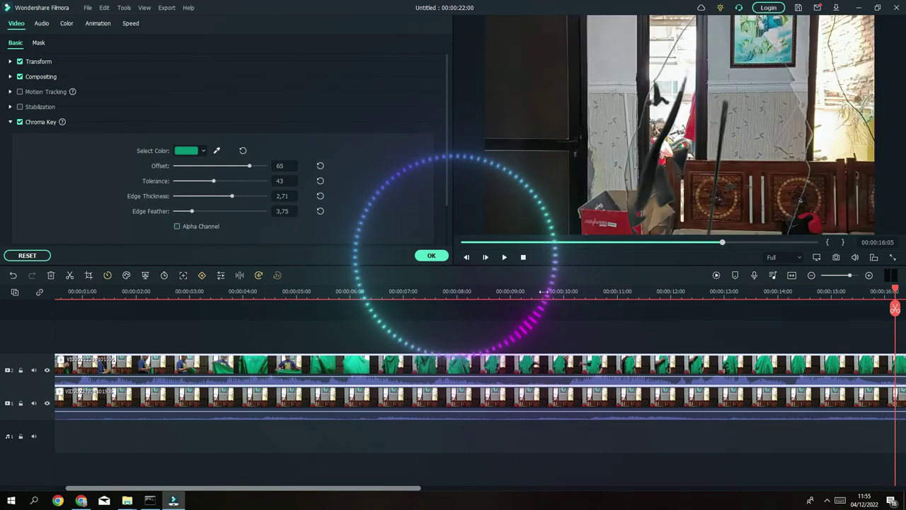